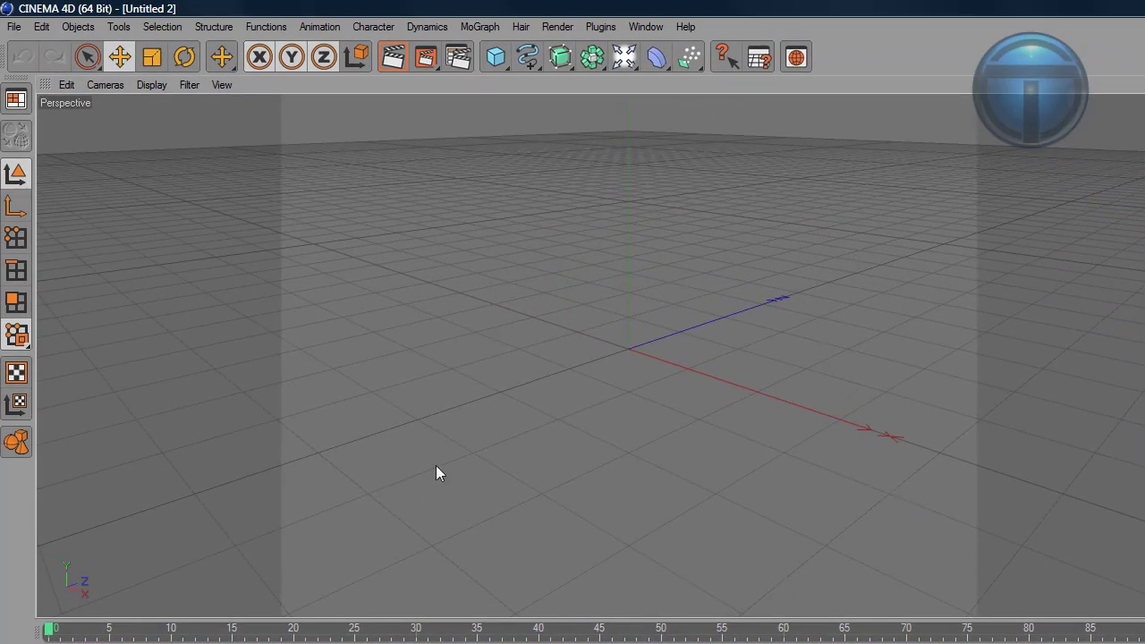
Step: Add a 200 m cube and orbit to an eye-level view looking slightly down at it
click(495, 57)
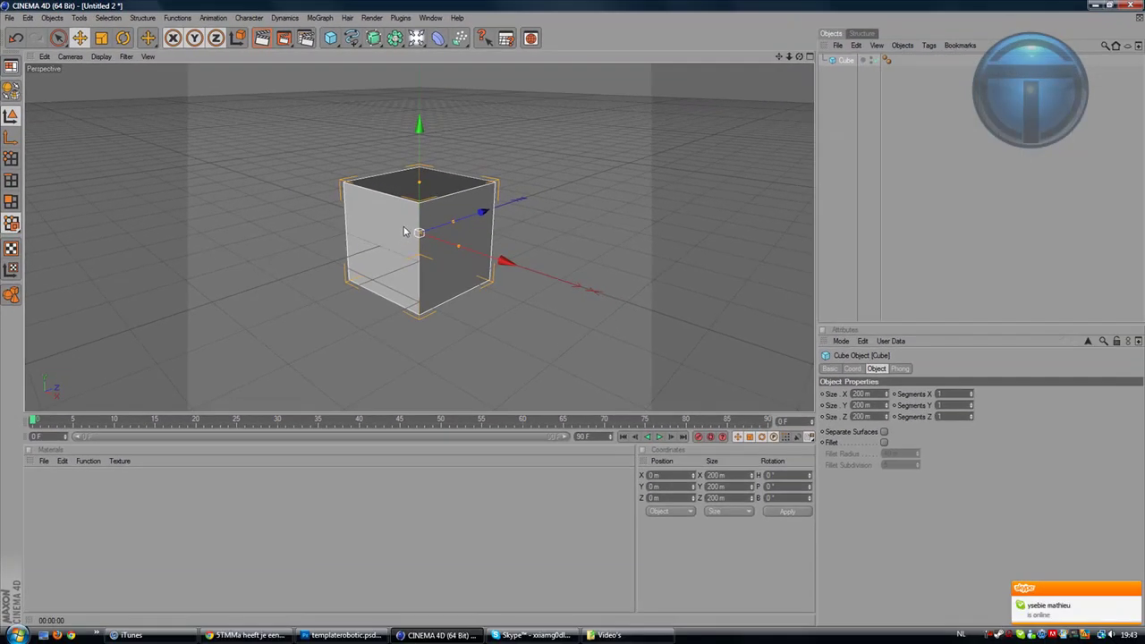
alt+drag(440, 165, 440, 116)
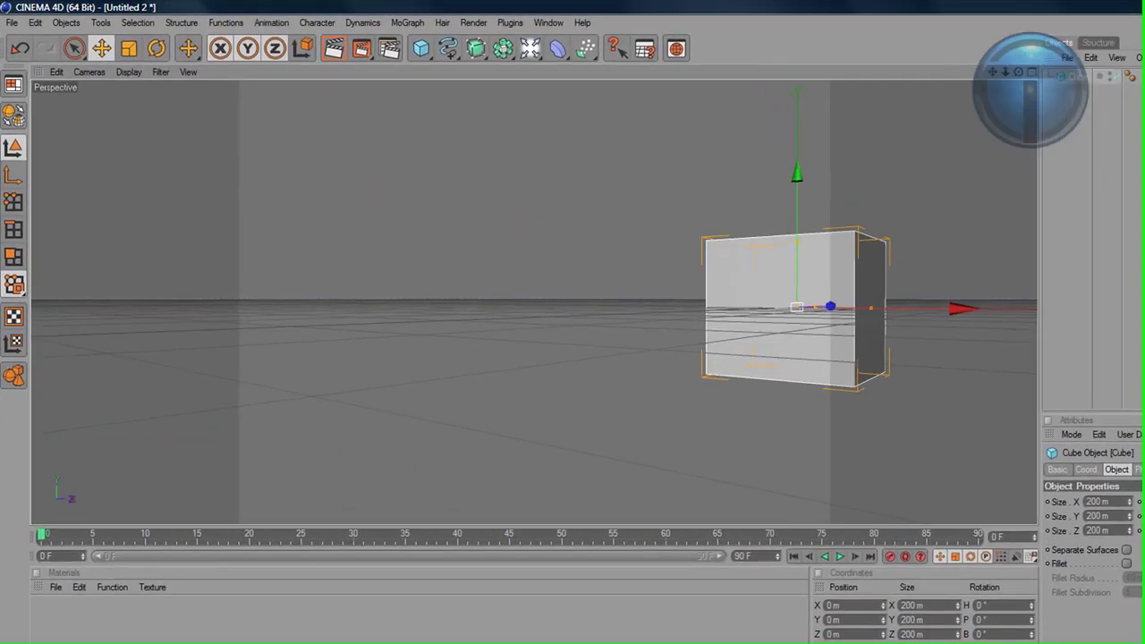
alt+drag(591, 219, 591, 202)
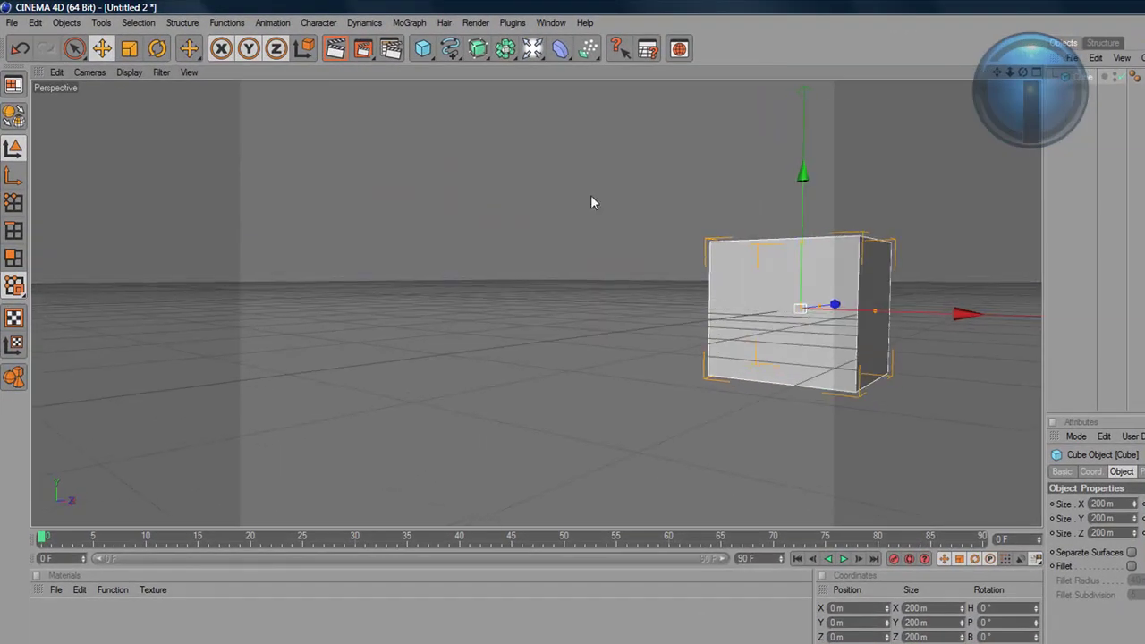
Step: Add a camera, rename it '1', and look through it
click(528, 52)
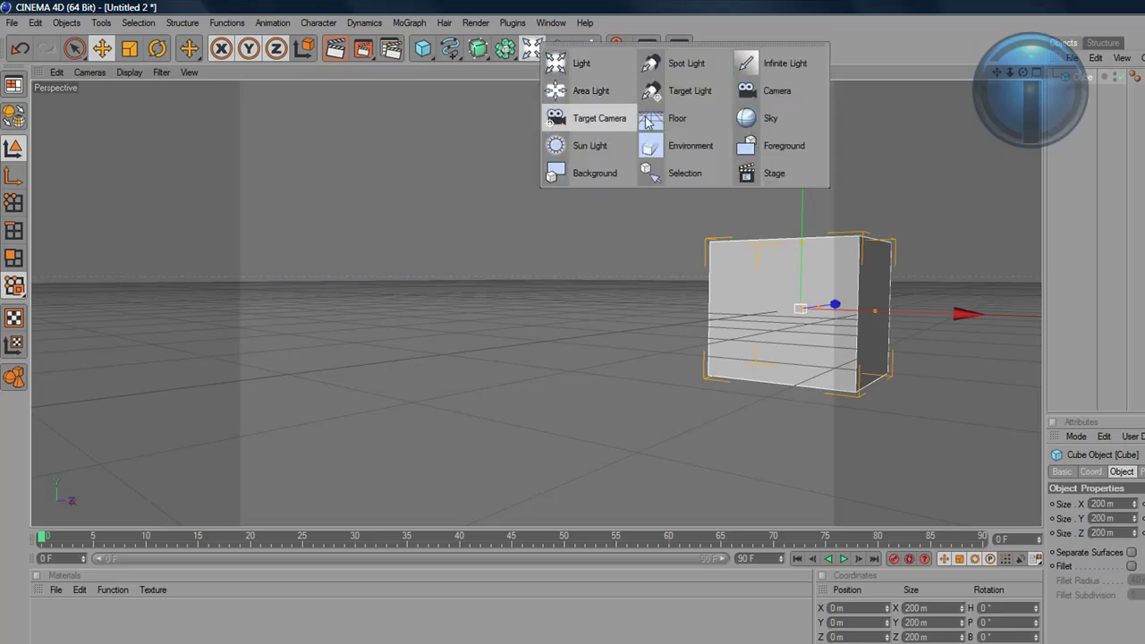
click(777, 90)
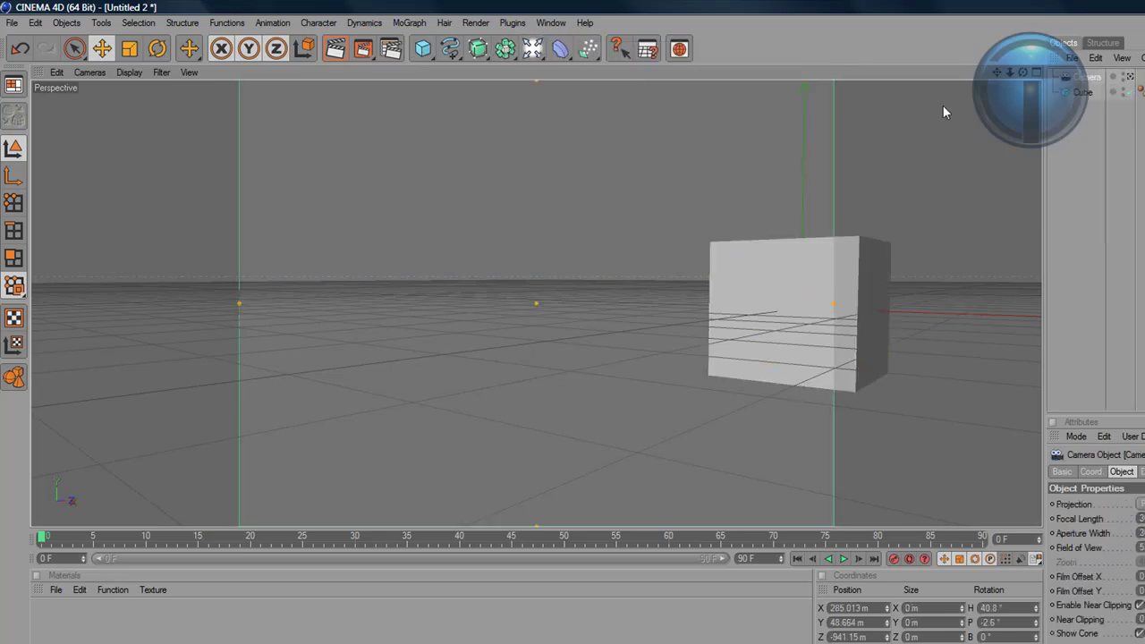
double_click(1088, 76)
text(1)
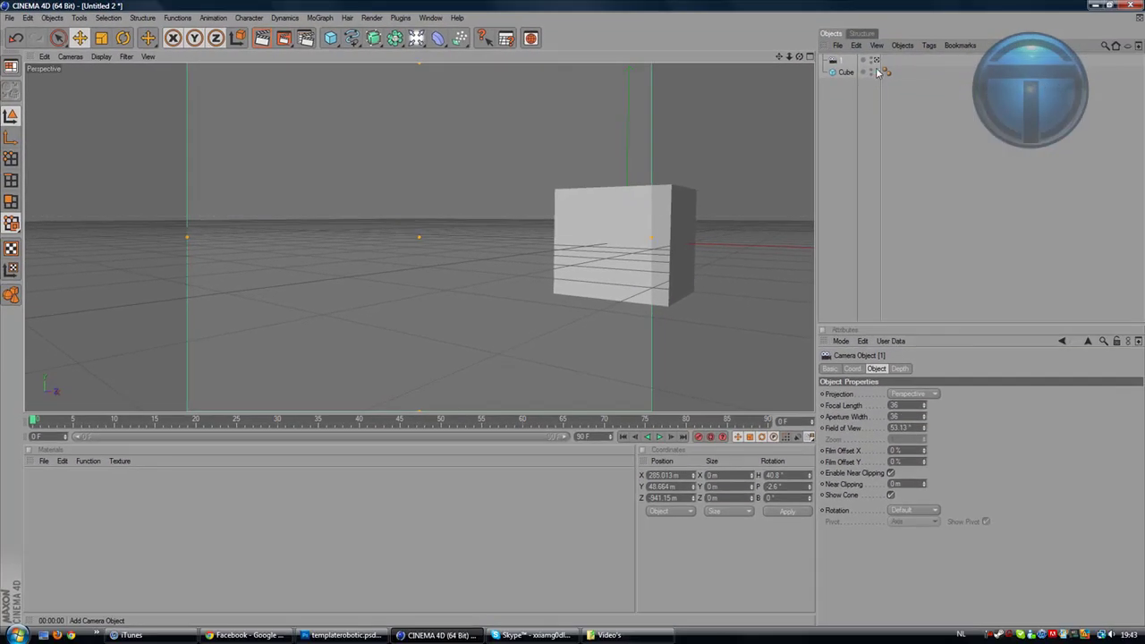
click(876, 60)
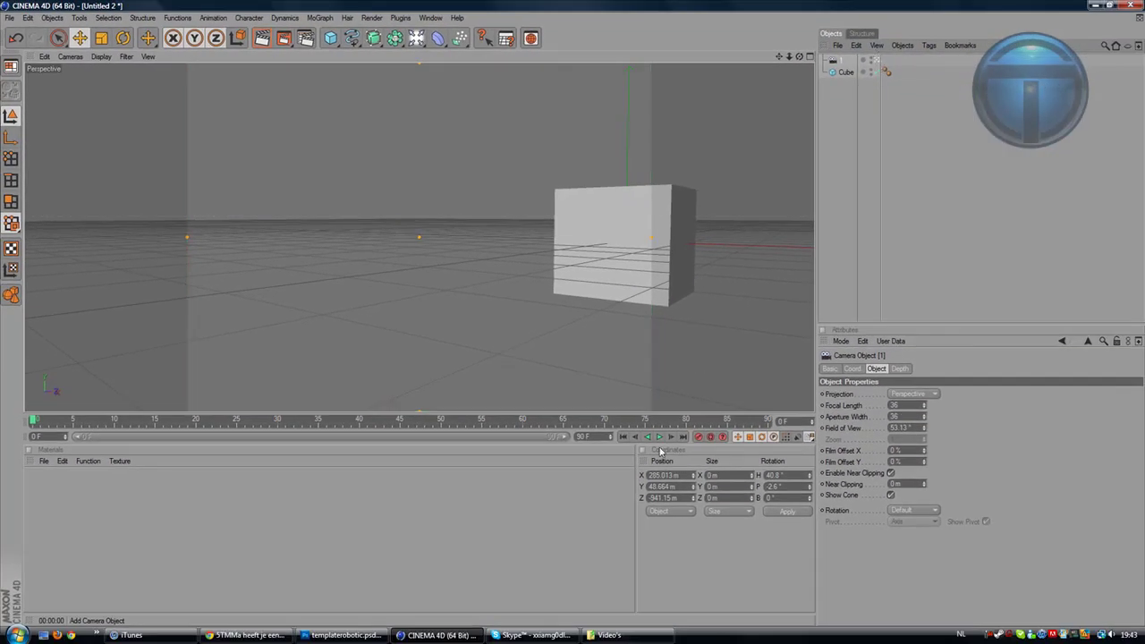
Step: At frame 40, pan camera 1 so the cube sits at the far left
click(359, 418)
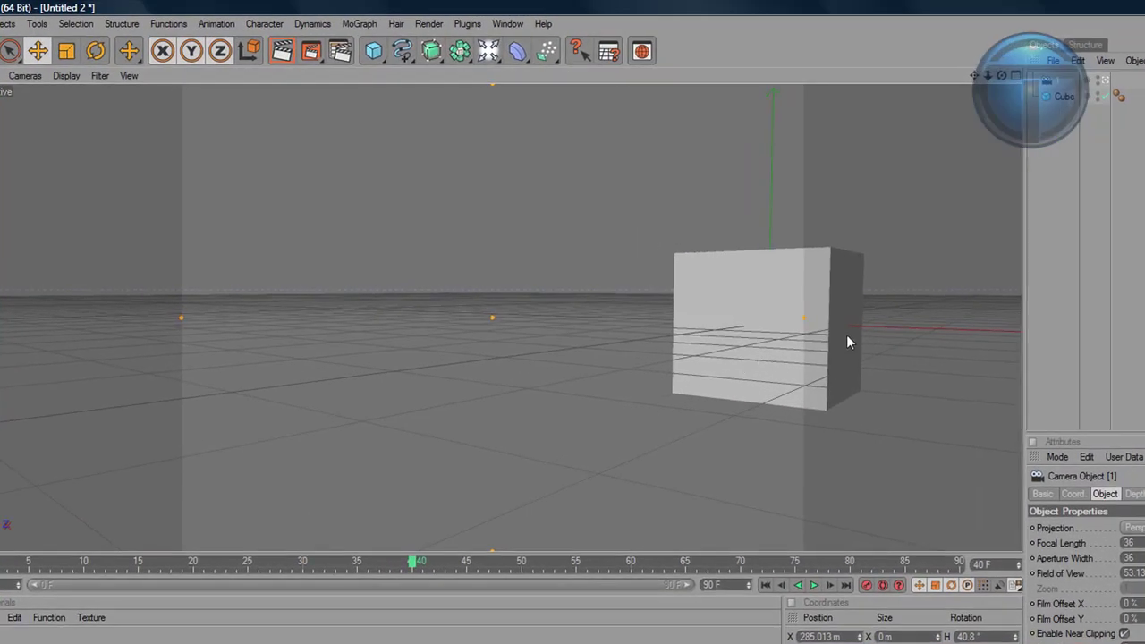
middle_drag(846, 335, 340, 334)
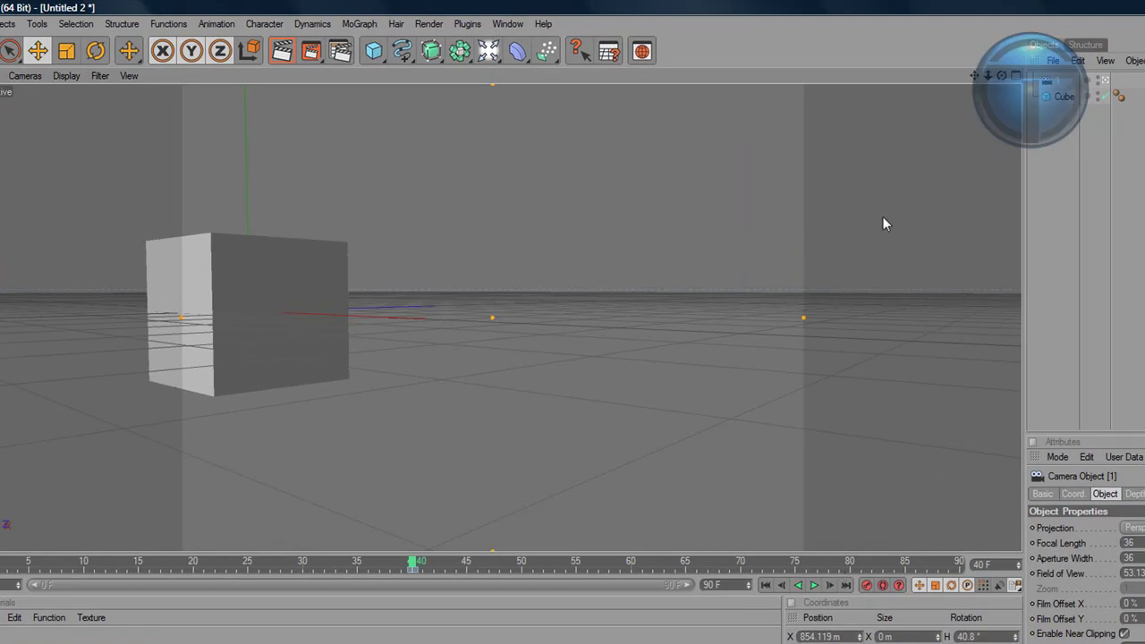
middle_drag(633, 305, 633, 288)
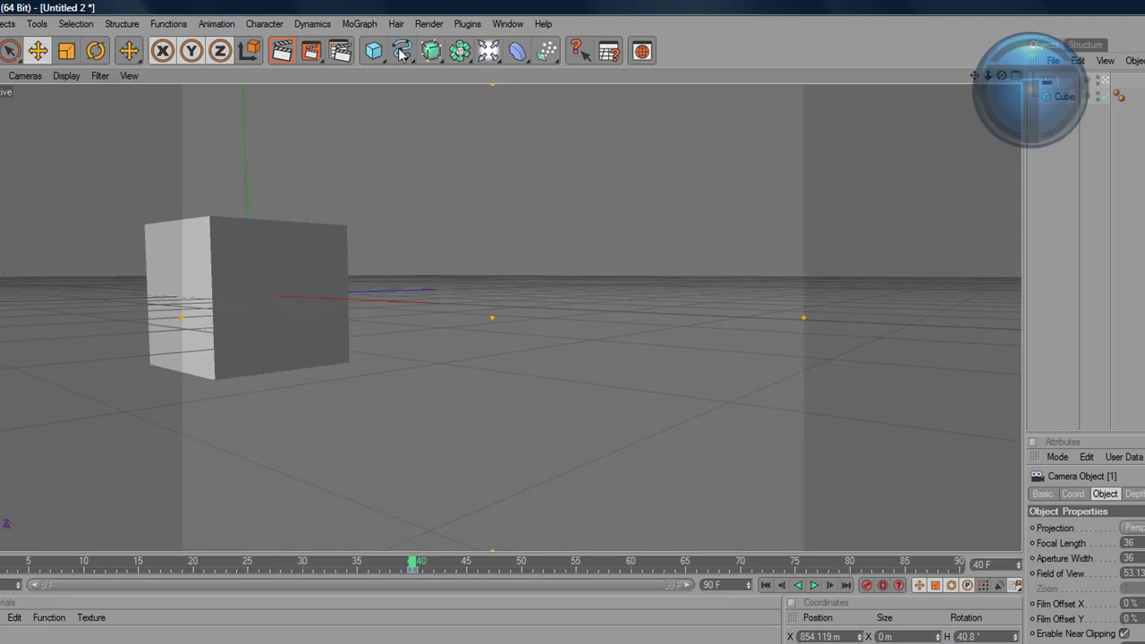
Step: Add a second camera named '2'
click(498, 52)
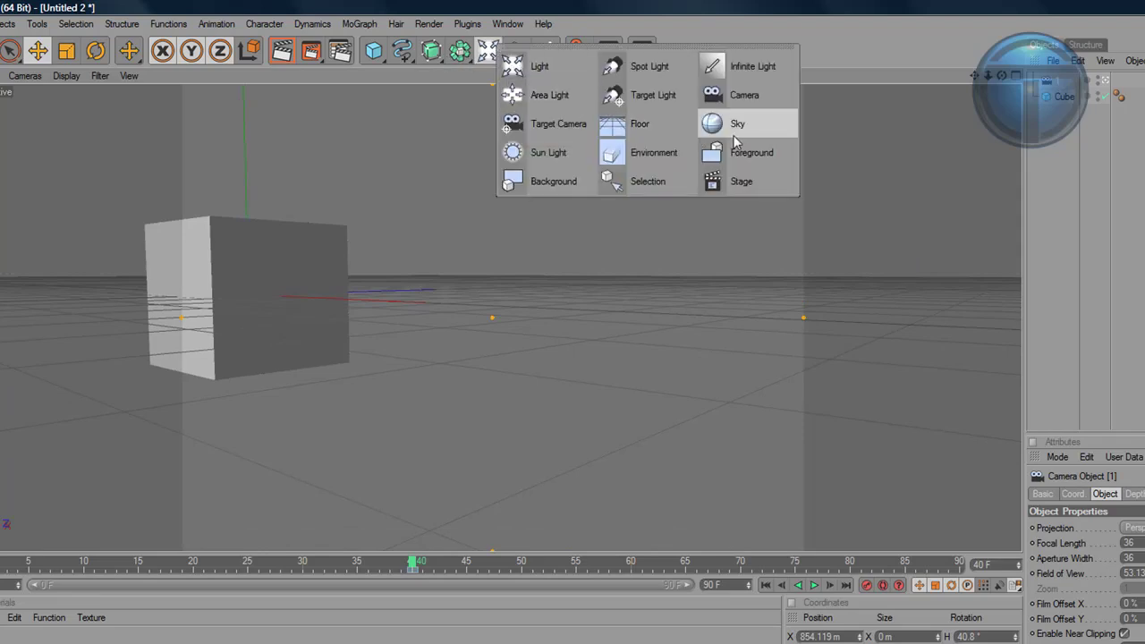
click(676, 96)
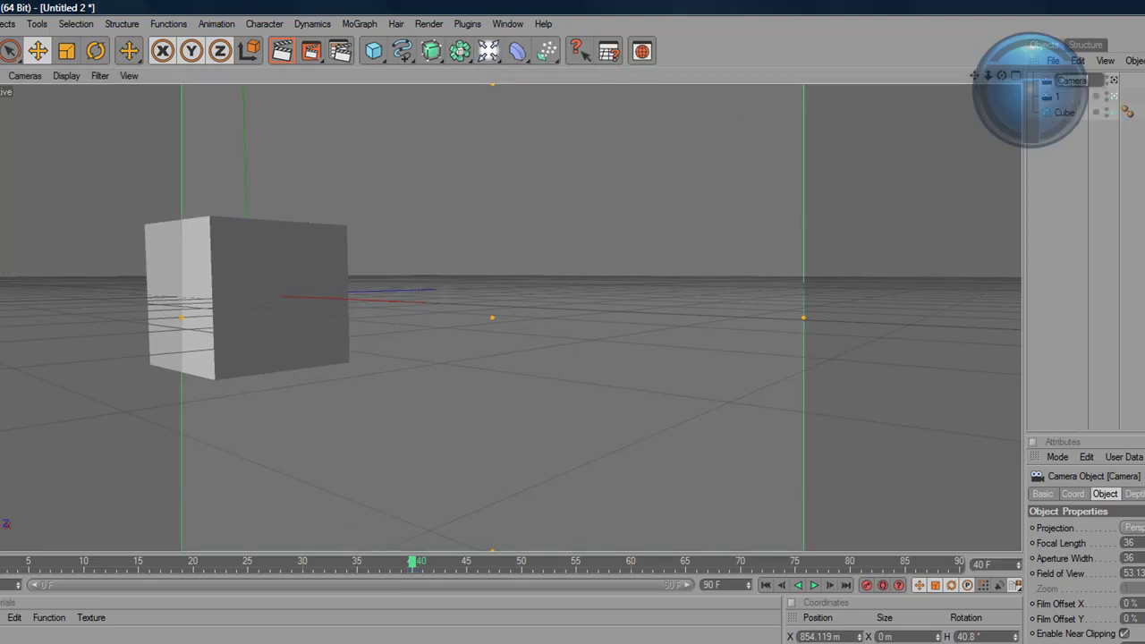
text(2)
key(Return)
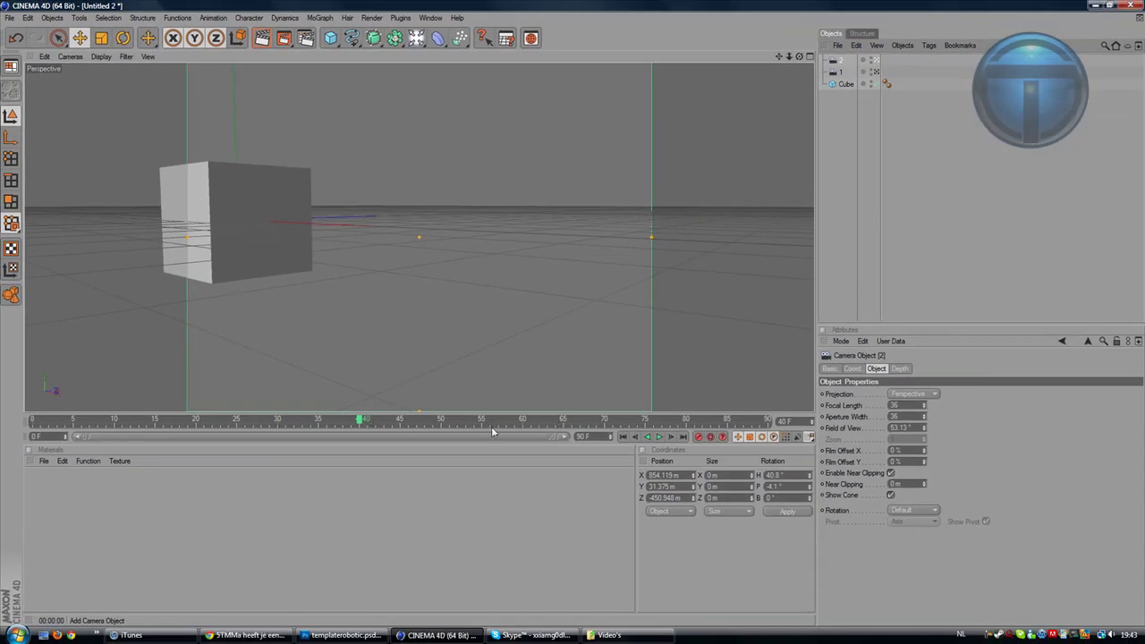
Step: Animate camera 2 from frame 41 to a new position at frame 80
drag(355, 421, 365, 418)
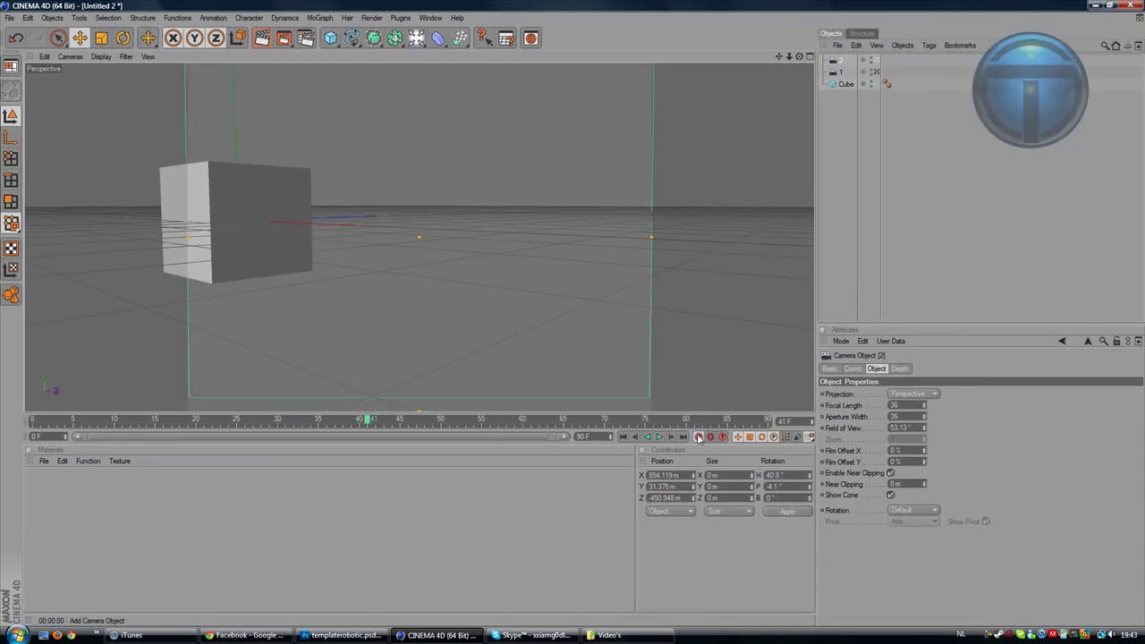
scroll(578, 335, down, 5)
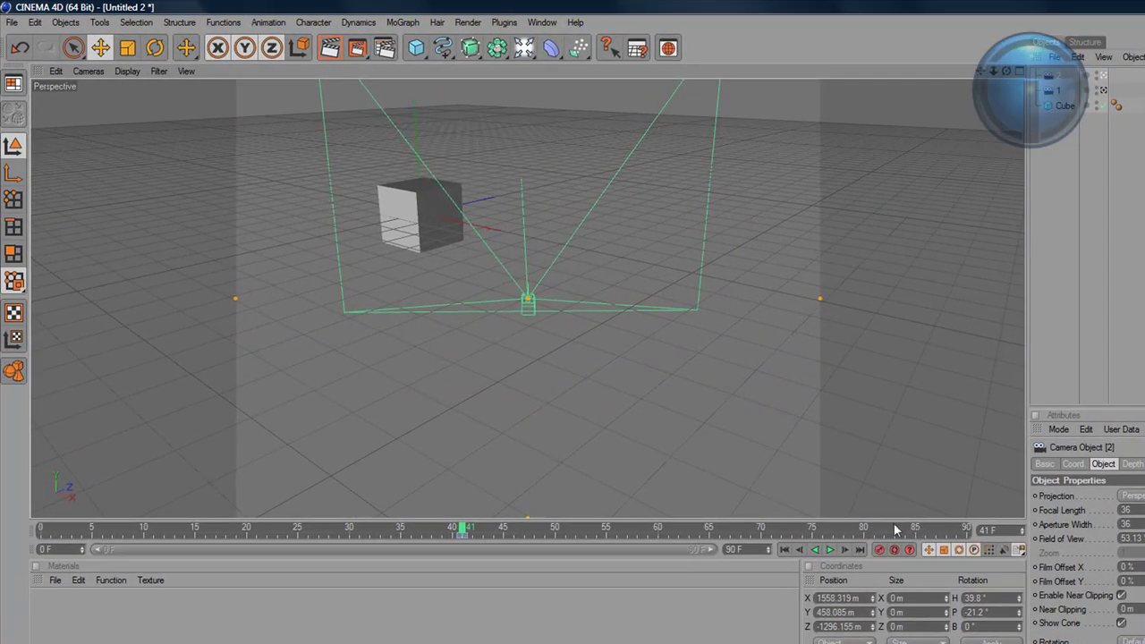
click(864, 529)
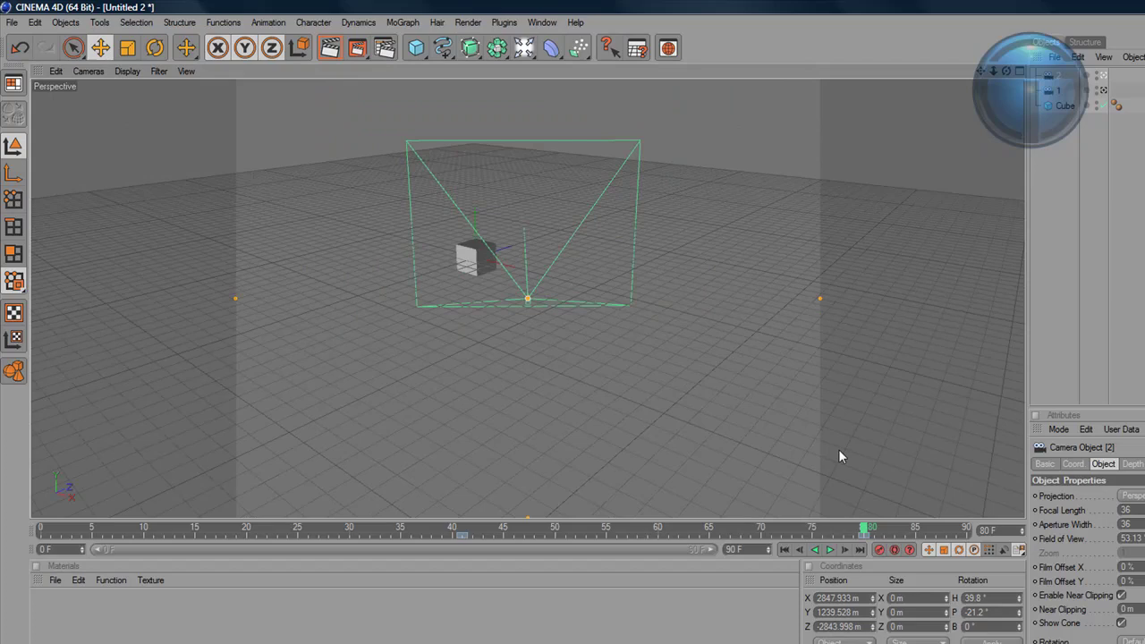
mouse_move(854, 494)
alt+mouse_down()
mouse_move(907, 519)
mouse_move(2, 523)
alt+mouse_up()
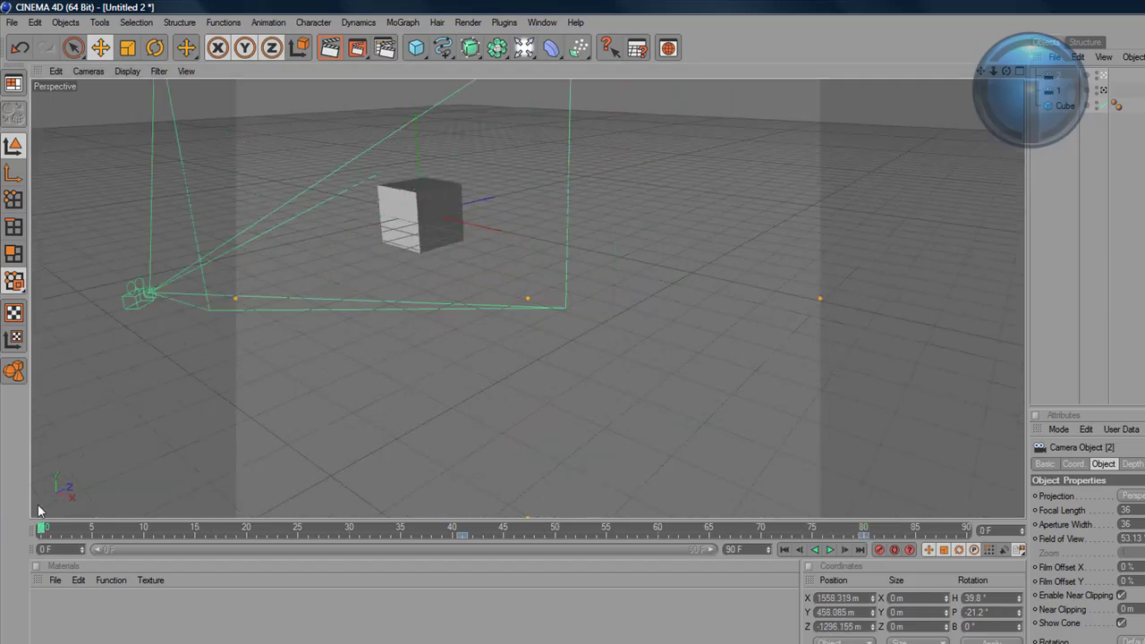
Step: Add a Stage object and select it
drag(525, 48, 755, 170)
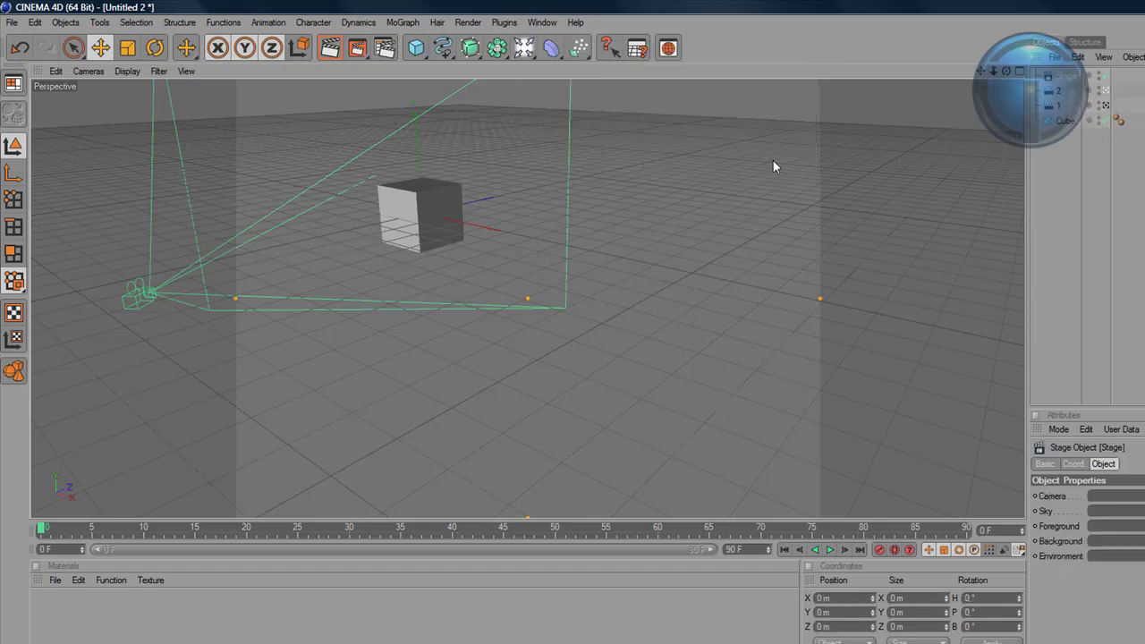
click(1060, 100)
click(1072, 81)
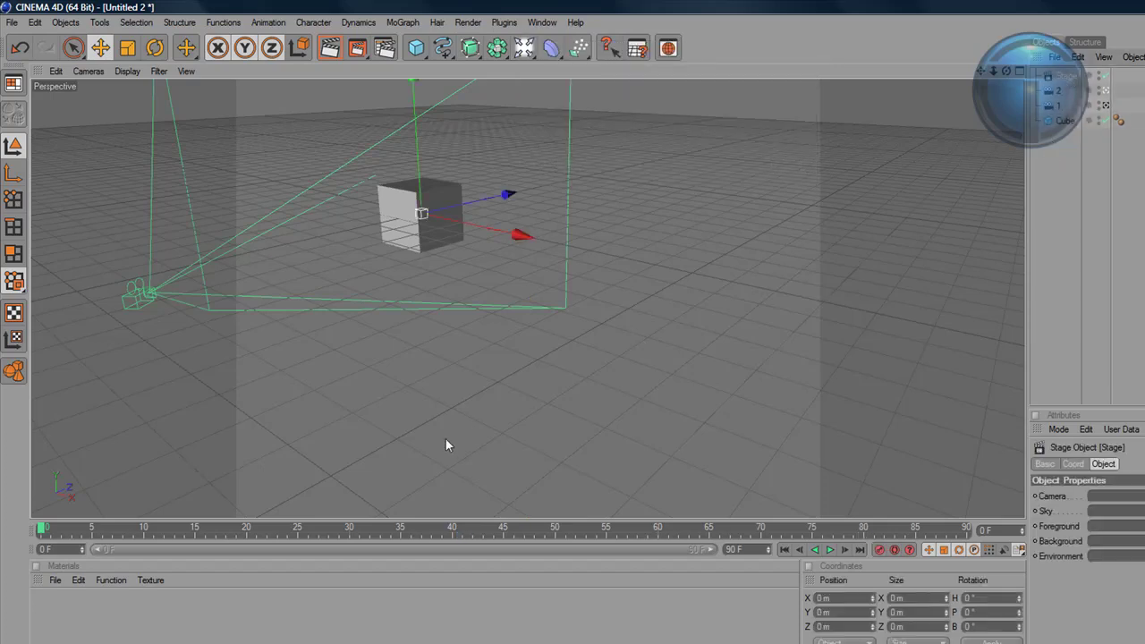
Step: At frame 40, set the Stage camera to camera 1 and keyframe it
click(451, 523)
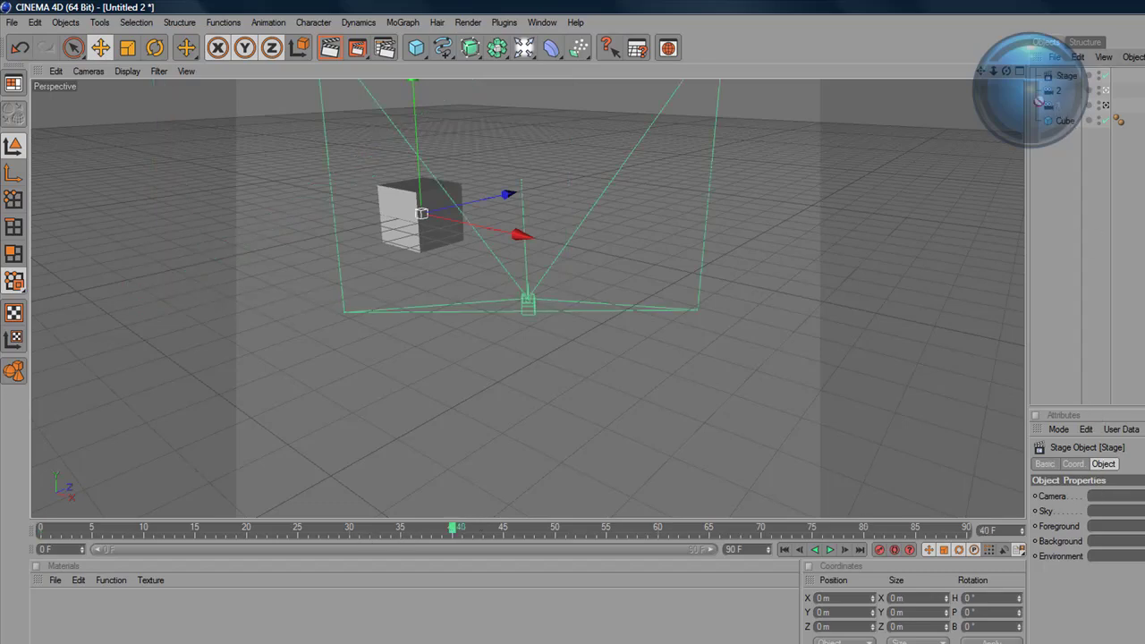
drag(1058, 102, 1104, 498)
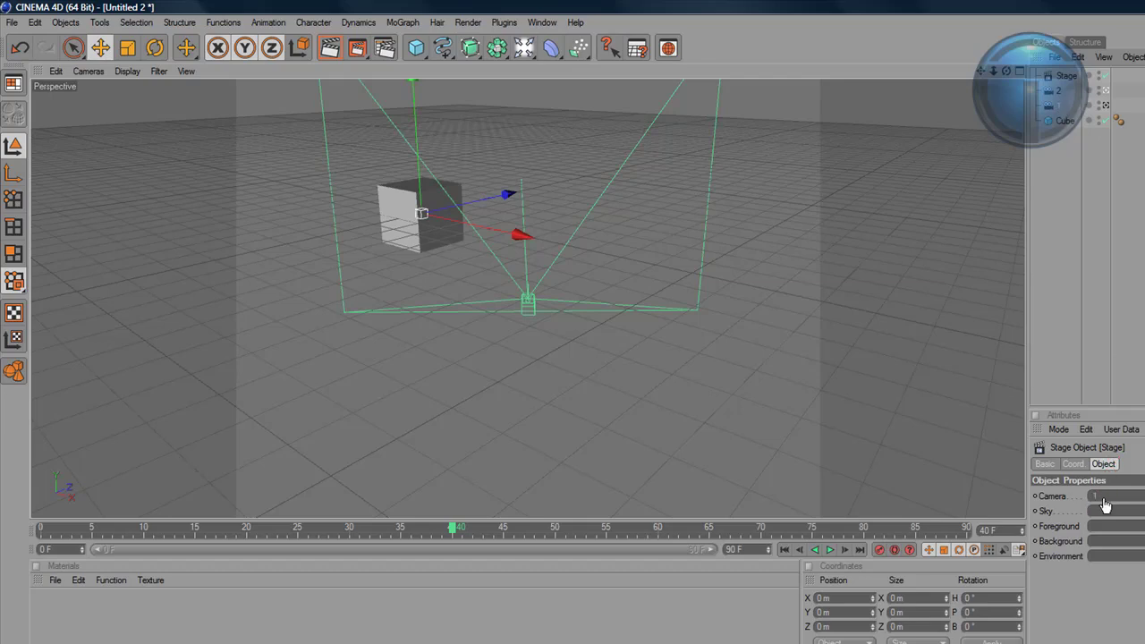
ctrl+click(1035, 496)
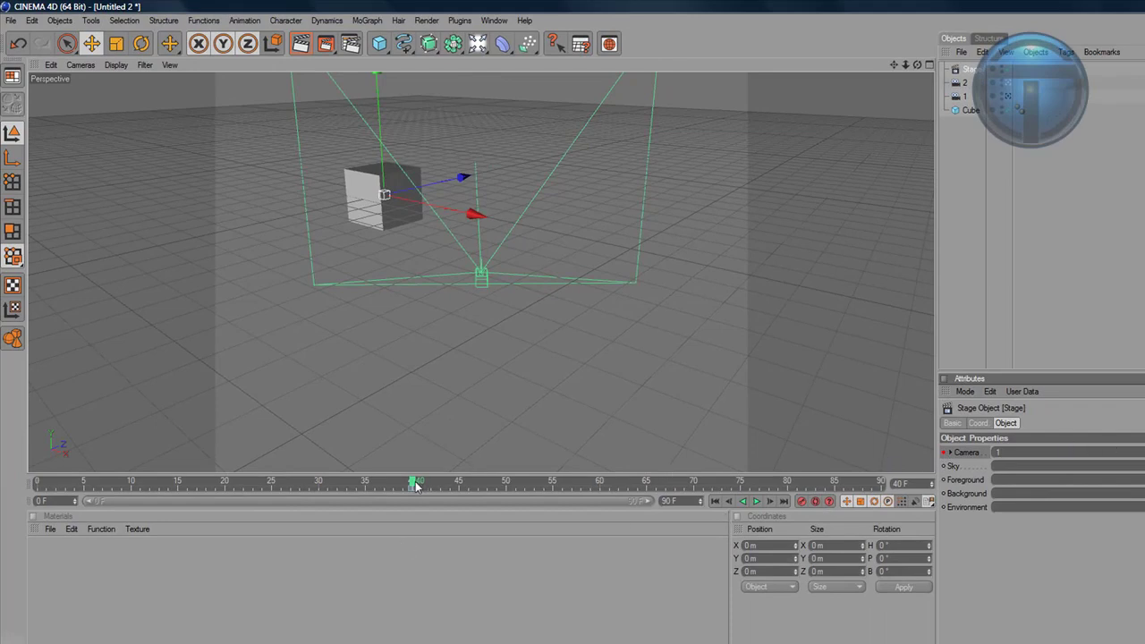
Step: At frame 41, keyframe the Stage camera to camera 2, then scrub back to check the switch
drag(415, 485, 420, 484)
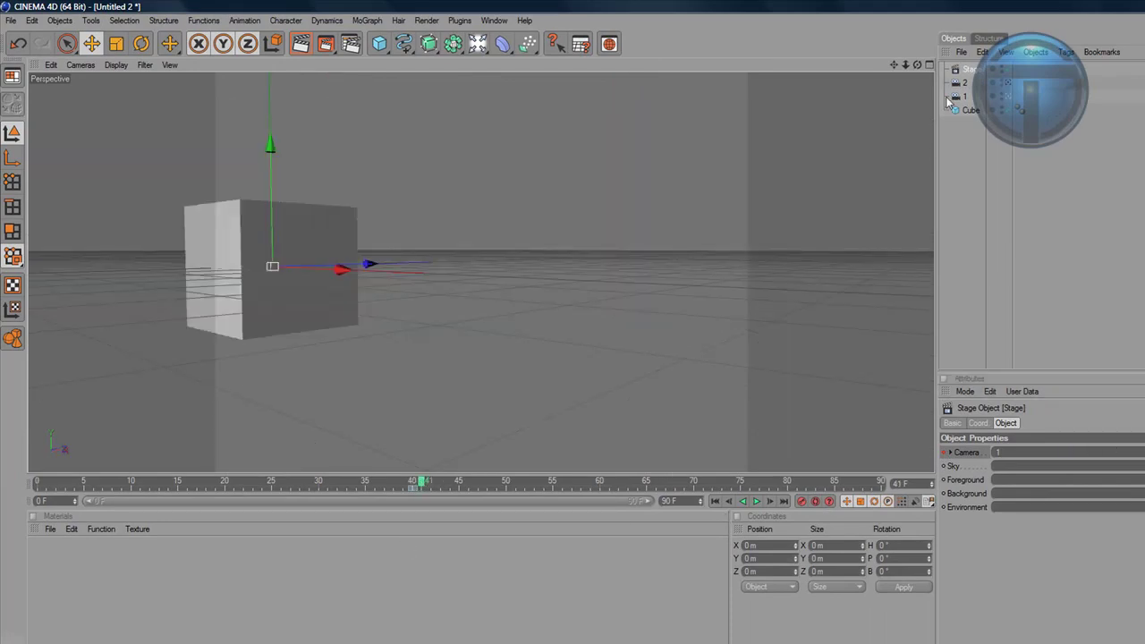
drag(964, 82, 1006, 455)
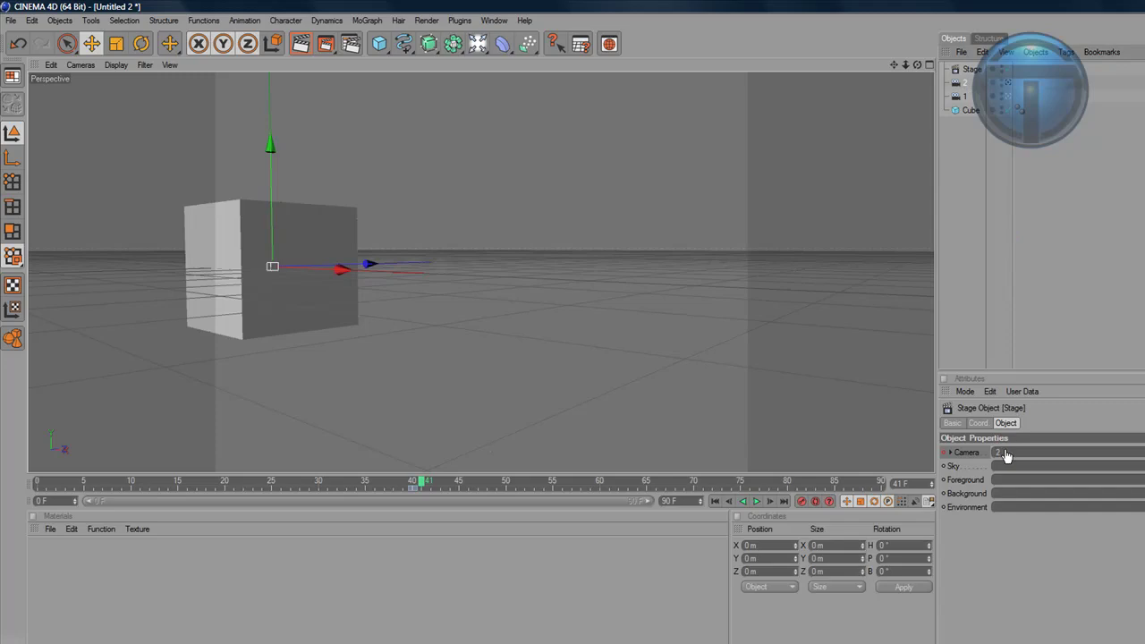
click(946, 453)
mouse_move(422, 486)
mouse_down()
mouse_move(400, 486)
mouse_move(596, 484)
mouse_move(40, 507)
mouse_up()
Step: Preview the camera cut, stop at frame 0, and deselect the Stage object
click(797, 528)
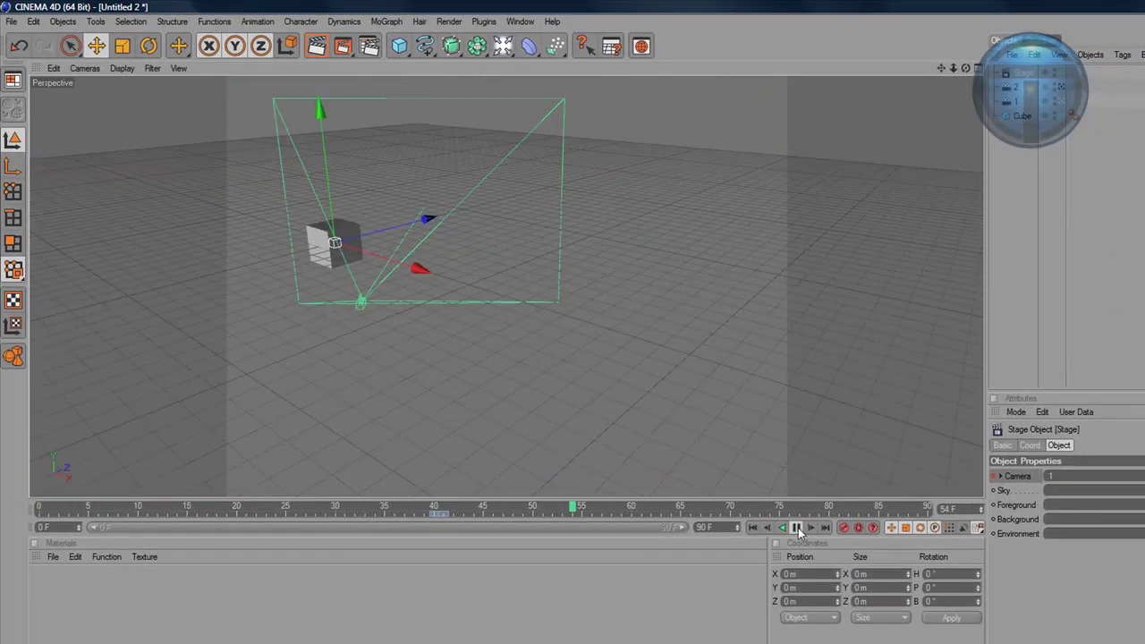
click(796, 527)
click(753, 528)
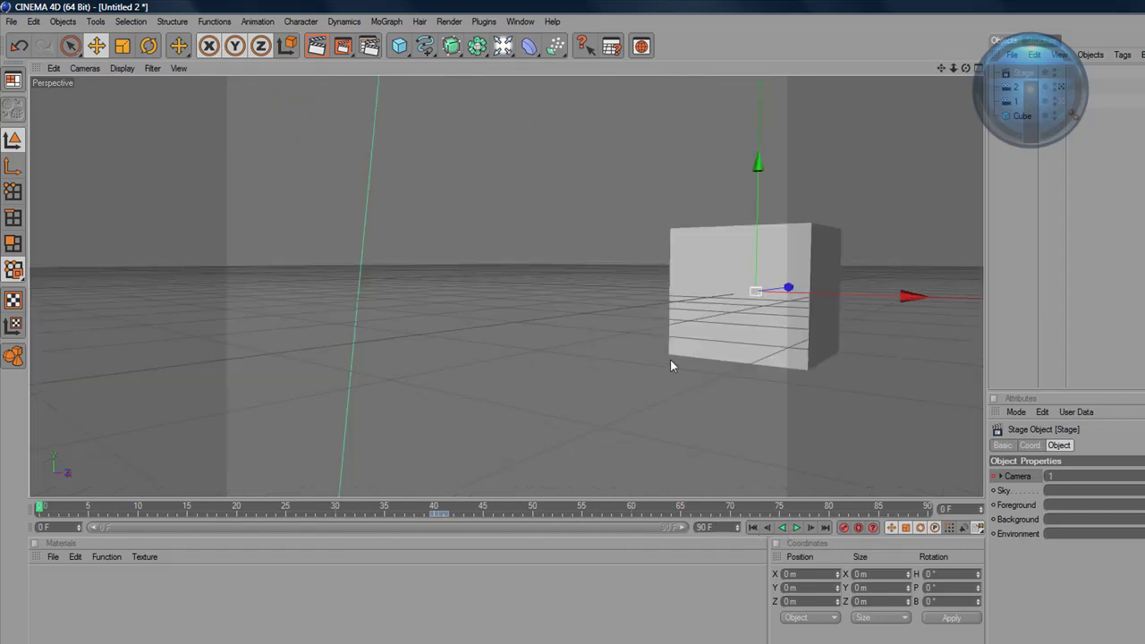
click(1020, 235)
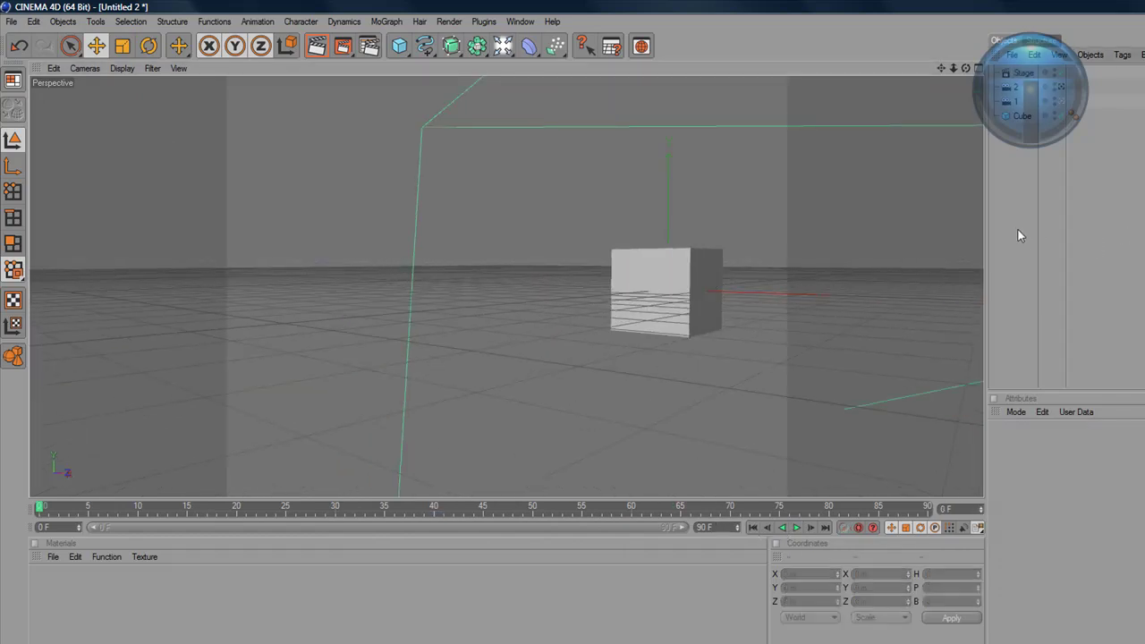